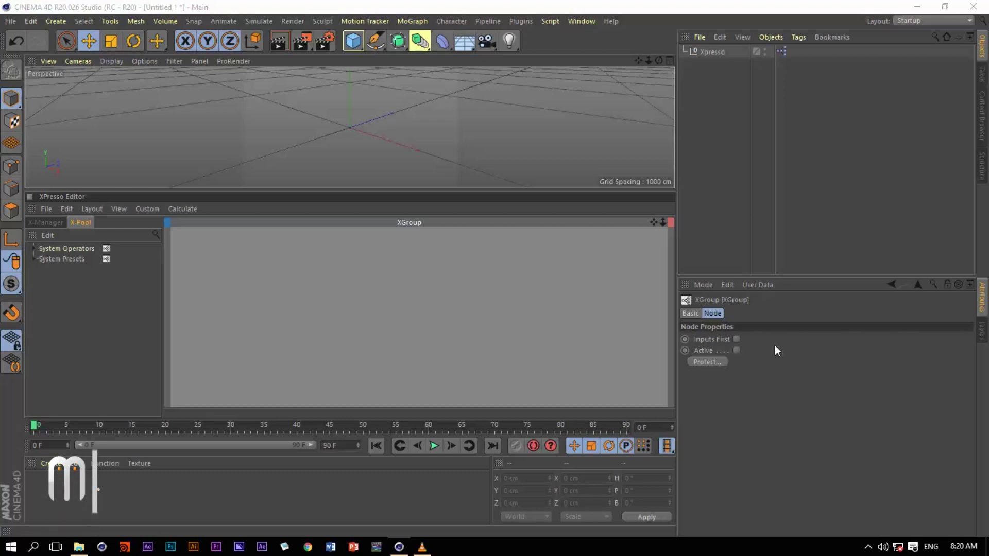
Add a Boole node from the XPresso Bool category to the XGroup.
right_click(358, 265)
mouse_move(363, 278)
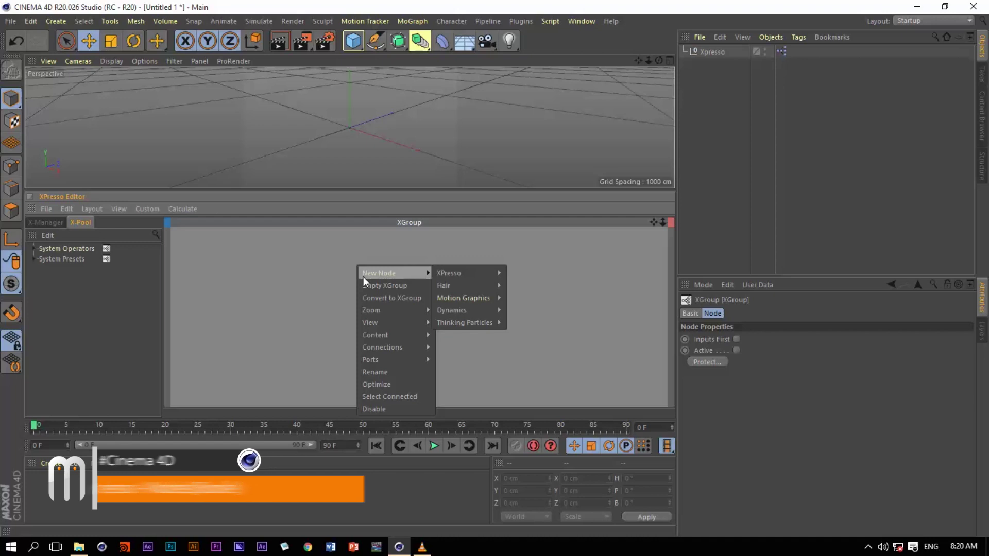
mouse_move(459, 275)
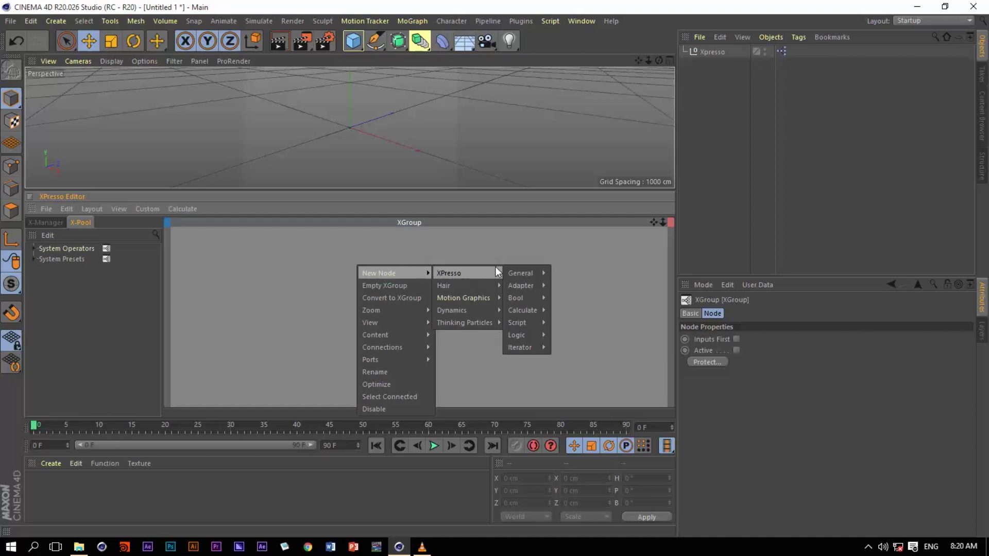
mouse_move(515, 297)
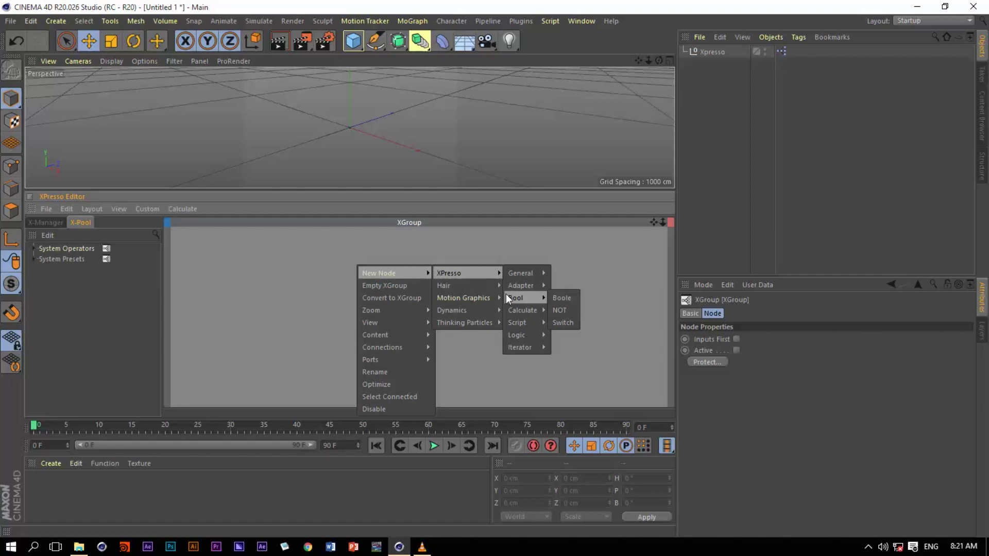
click(563, 298)
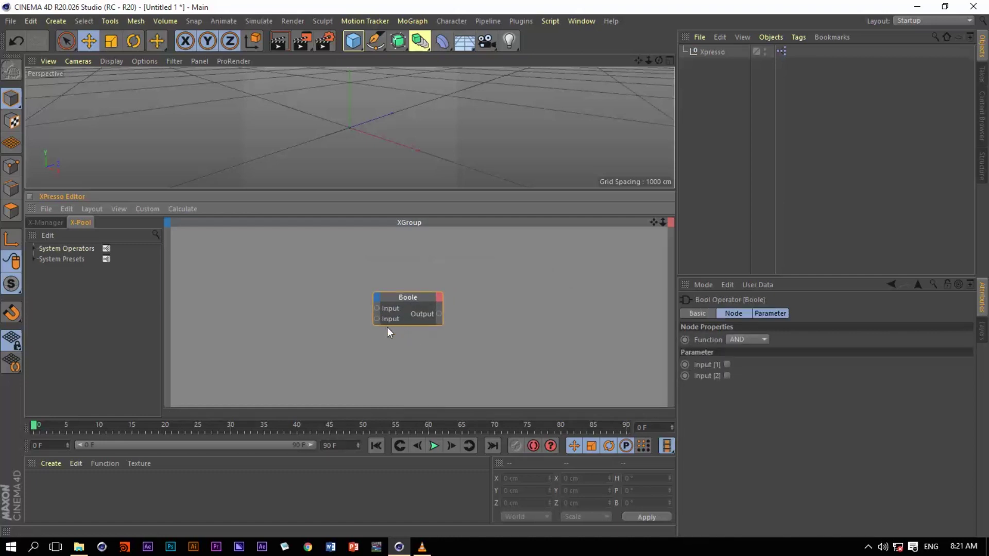
Add ports to the Boole node until it has five inputs, and keep its function set to AND.
click(390, 308)
click(377, 299)
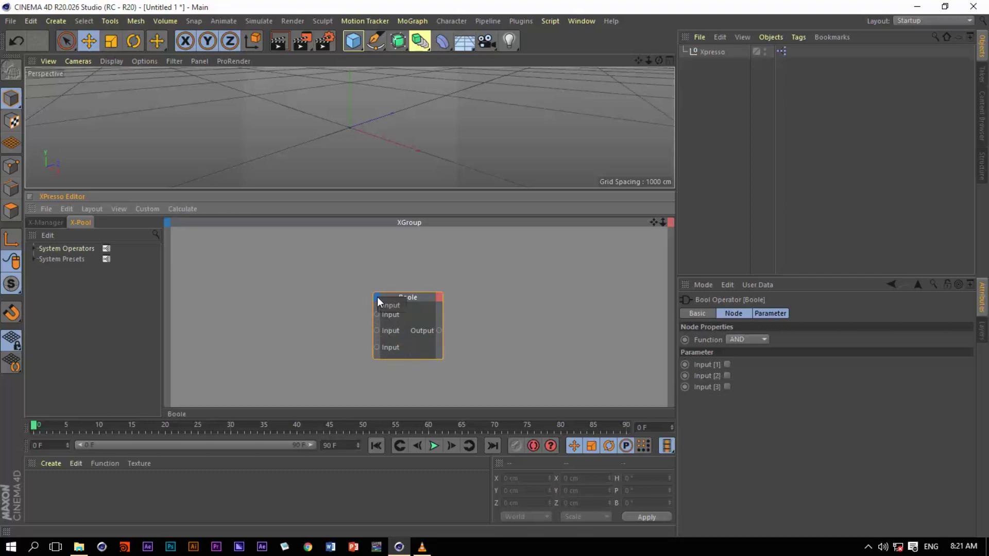
click(390, 305)
click(377, 298)
click(394, 308)
drag(414, 299, 416, 284)
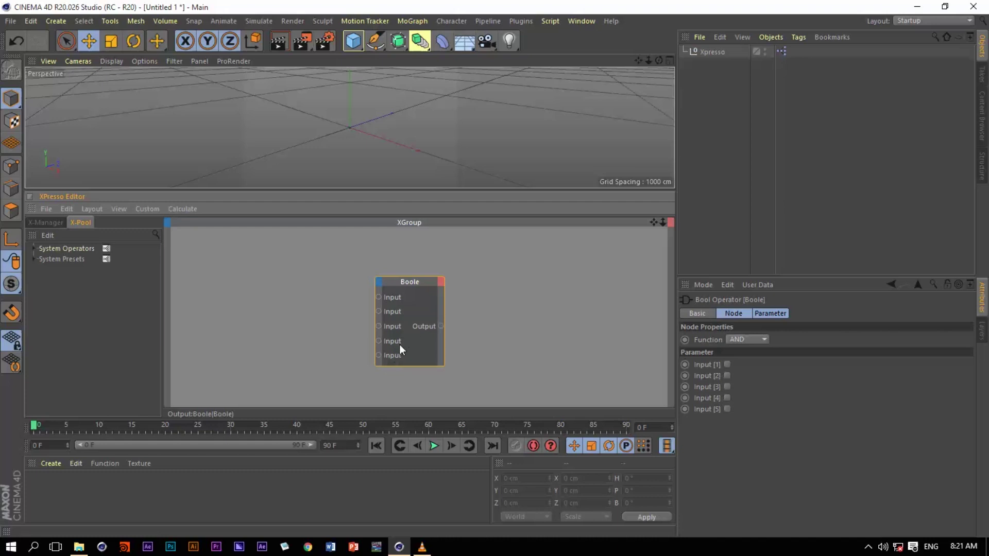
click(748, 340)
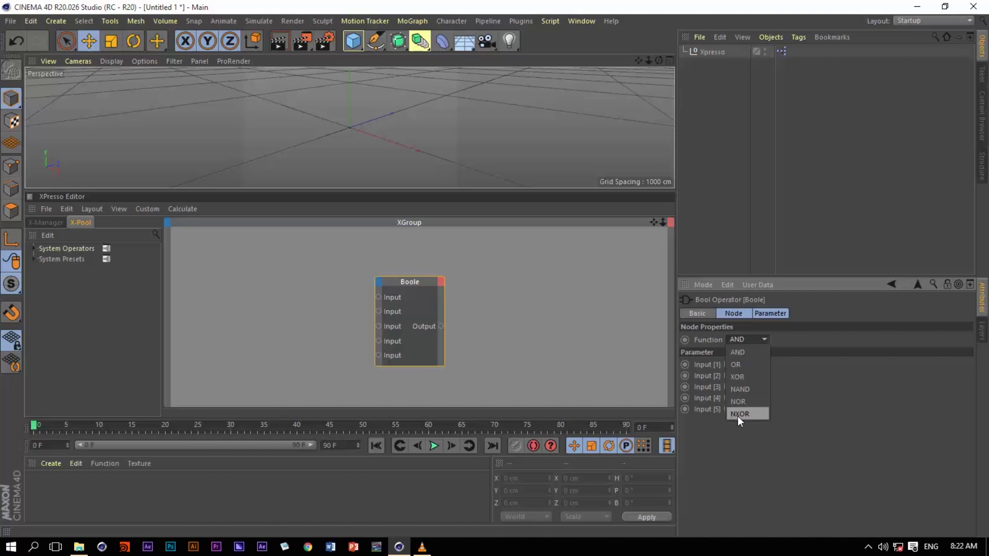
click(750, 354)
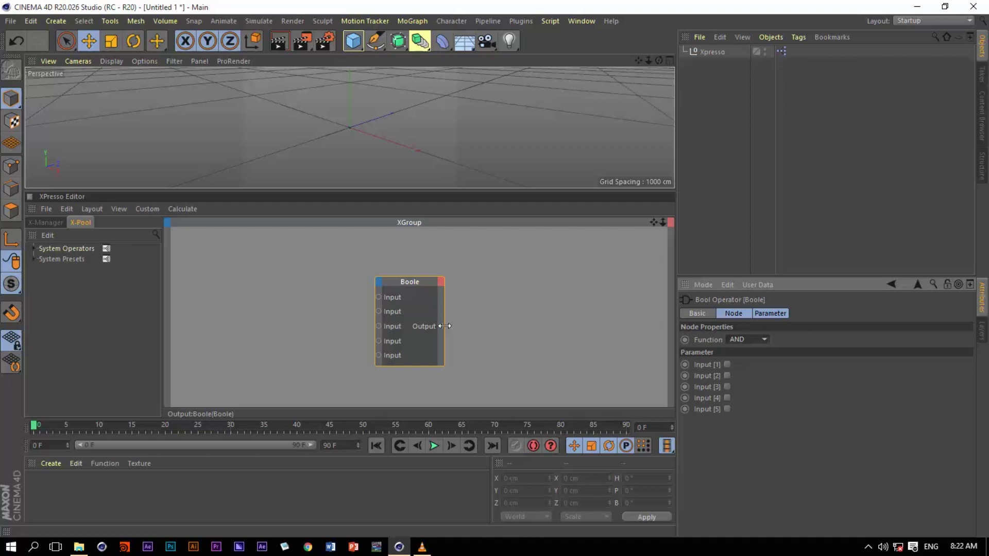
Add a Result node from the XPresso General category beside the Boole node's output.
right_click(484, 289)
mouse_move(515, 299)
mouse_move(582, 297)
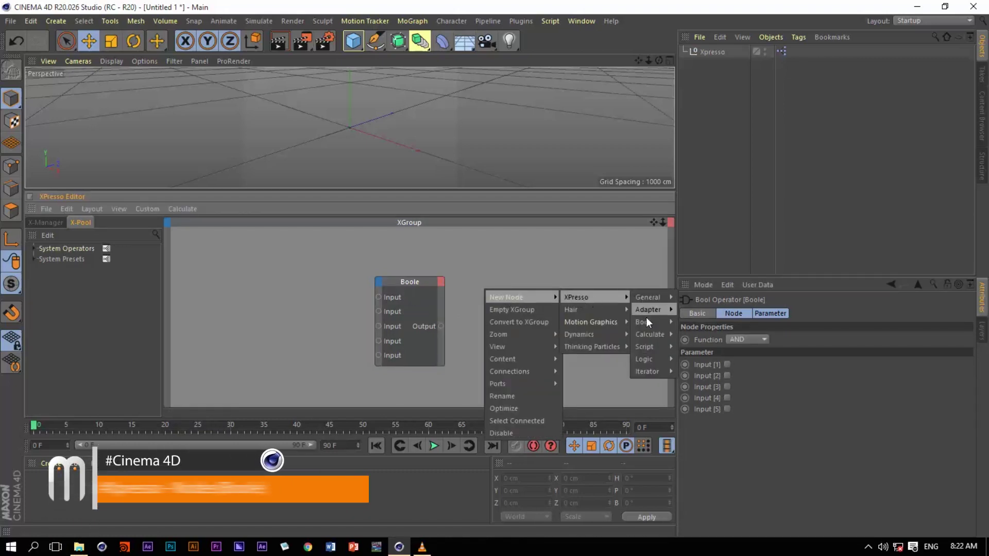
mouse_move(731, 297)
click(783, 440)
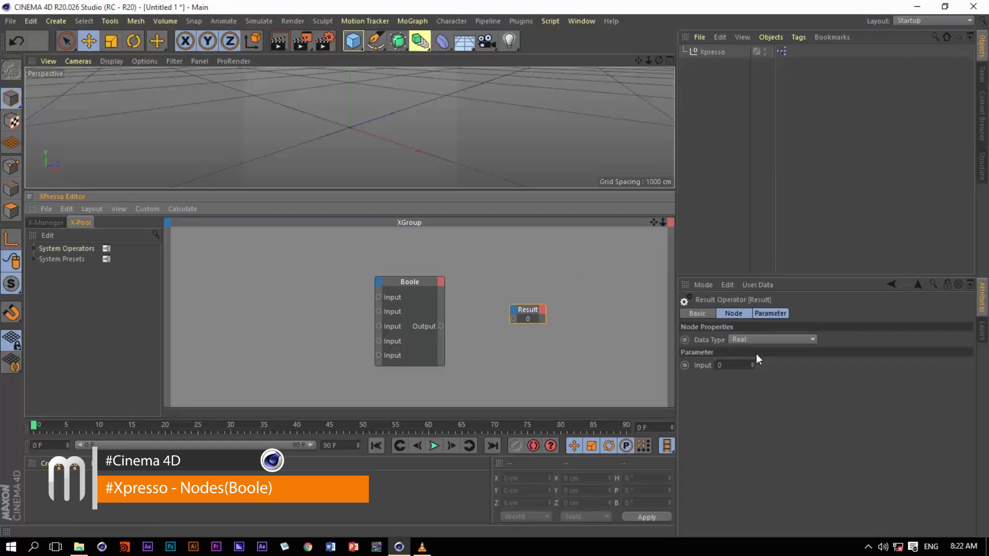
Set the Result node's data type to Boole and connect the Boole node's output to its input.
click(767, 339)
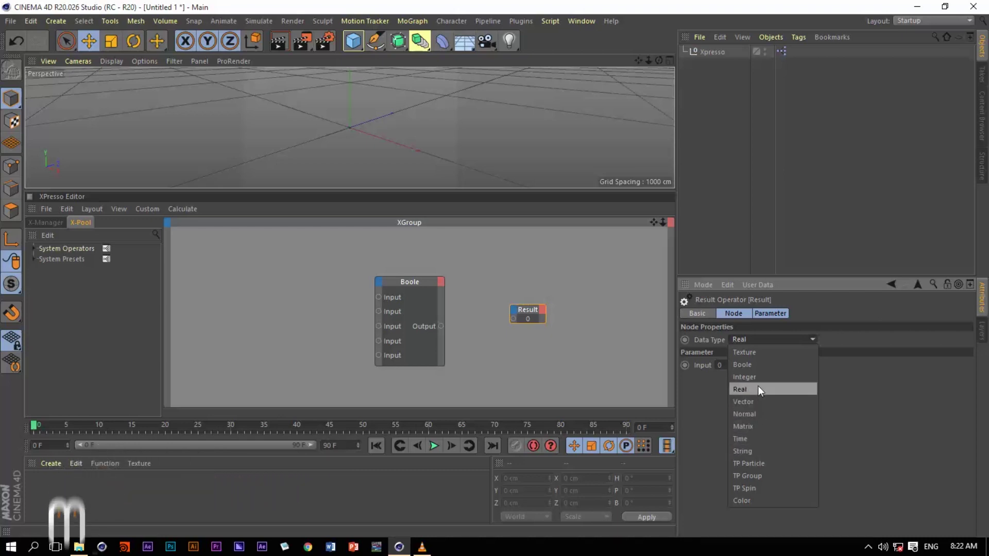
click(759, 366)
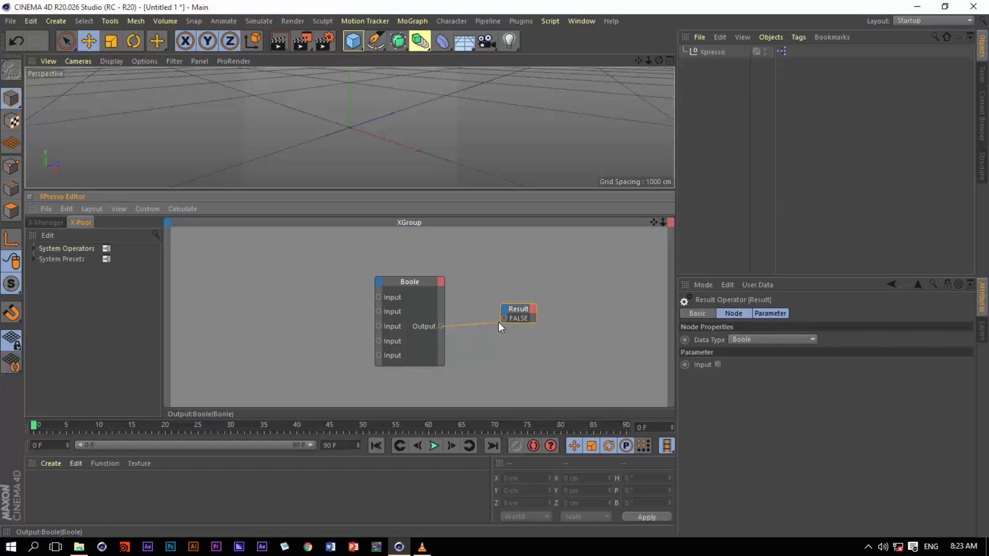
drag(484, 332, 528, 316)
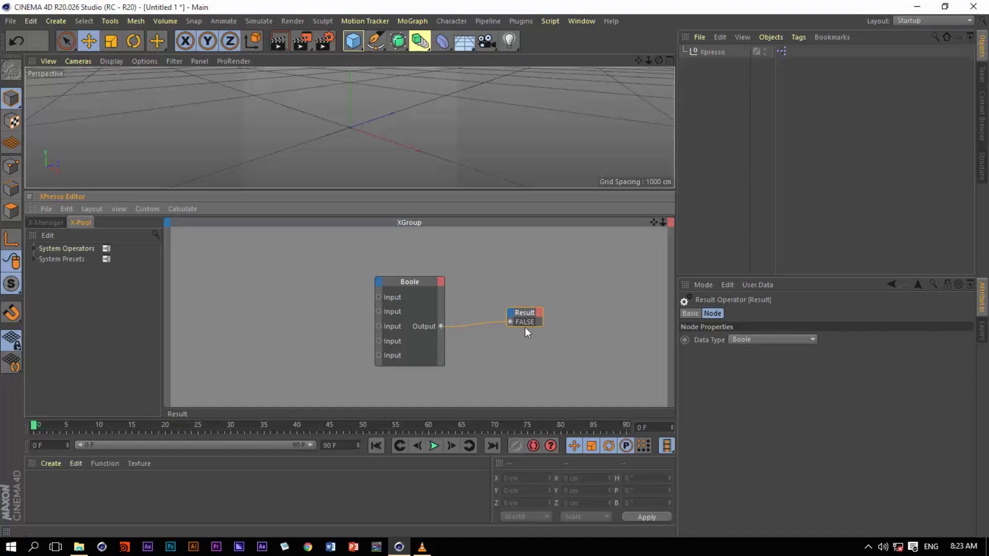
Enable all five inputs of the Boole node to test the AND function.
click(405, 291)
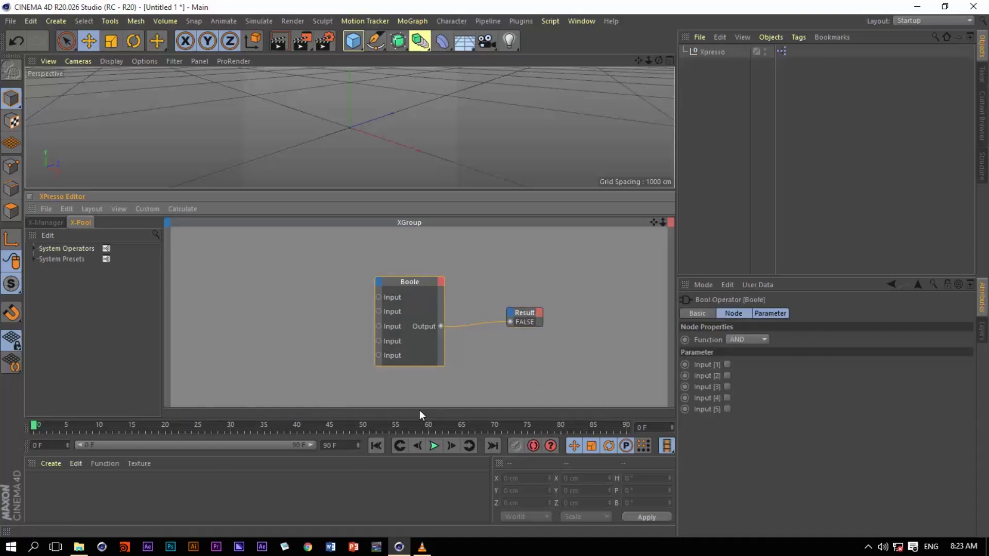
click(728, 365)
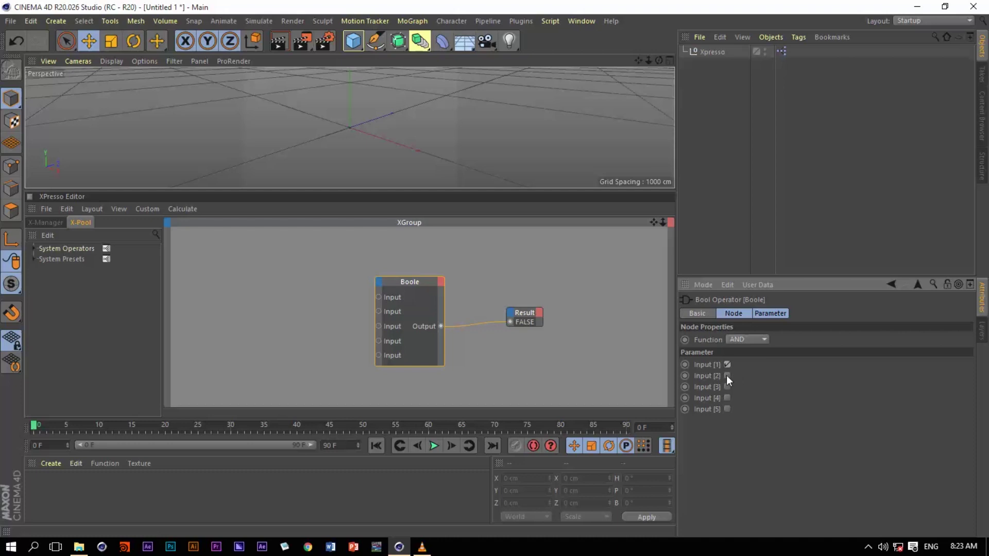
click(727, 409)
Switch the Boole node's function to OR and disable all five inputs.
click(742, 339)
click(744, 364)
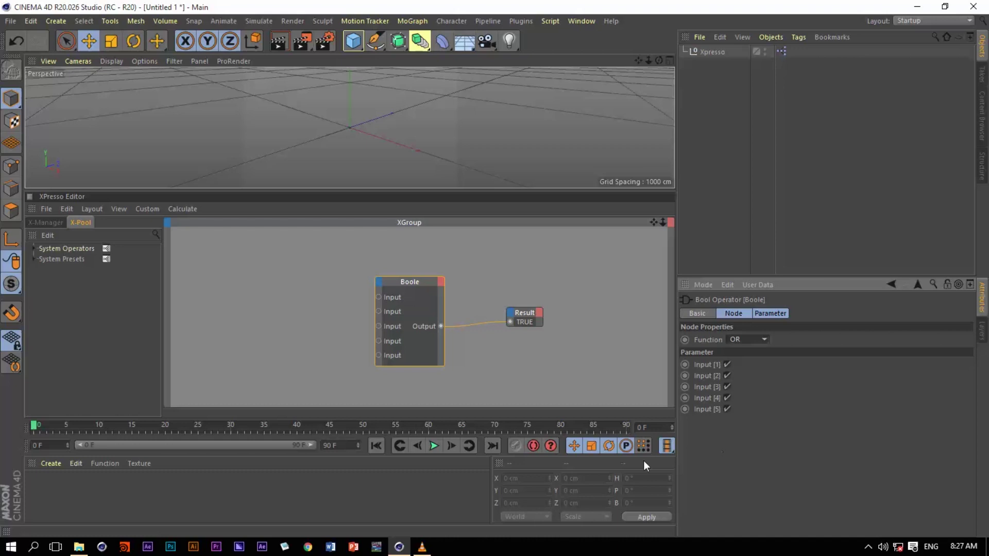
click(727, 365)
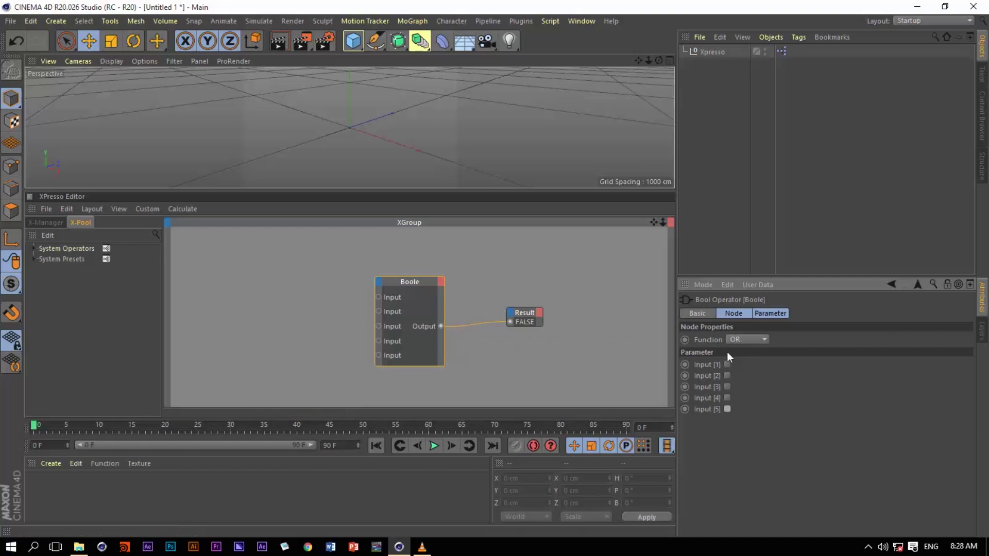
Switch the Boole node's function to XOR and enable Input [1] and Input [2].
click(737, 342)
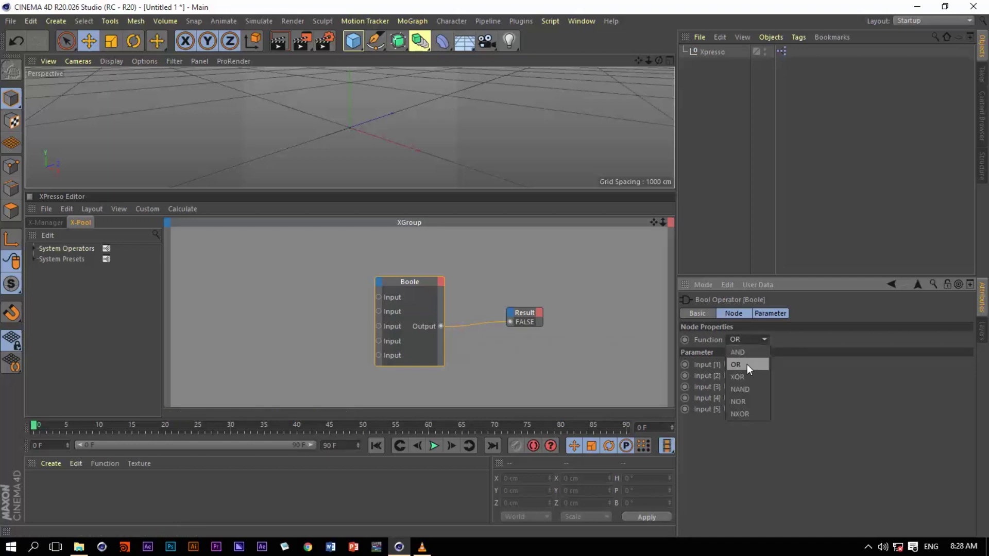
click(735, 378)
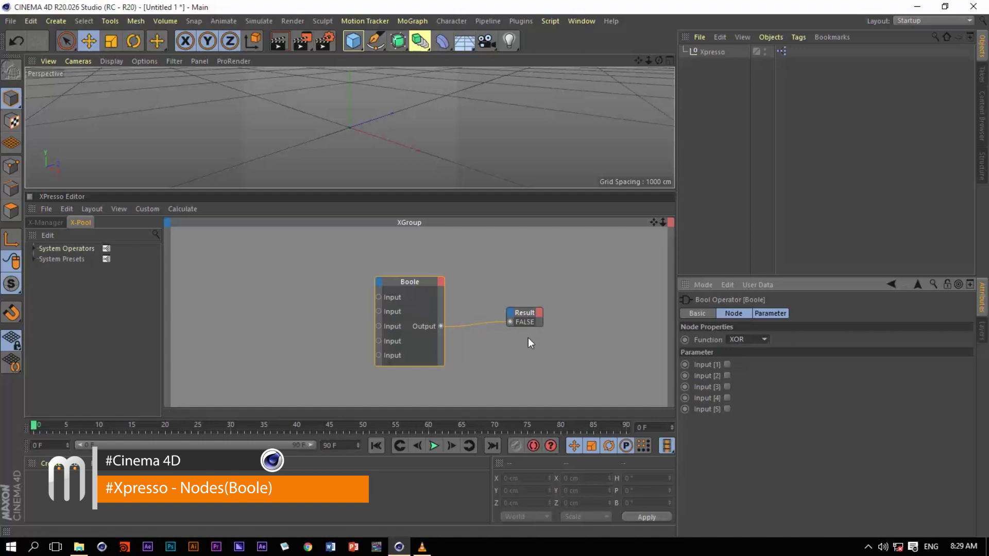
click(727, 365)
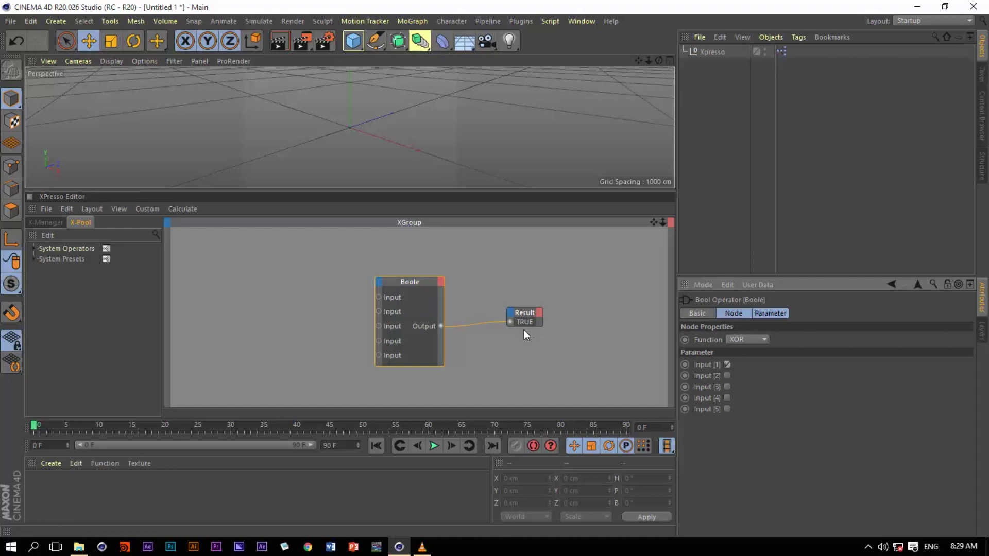
click(727, 376)
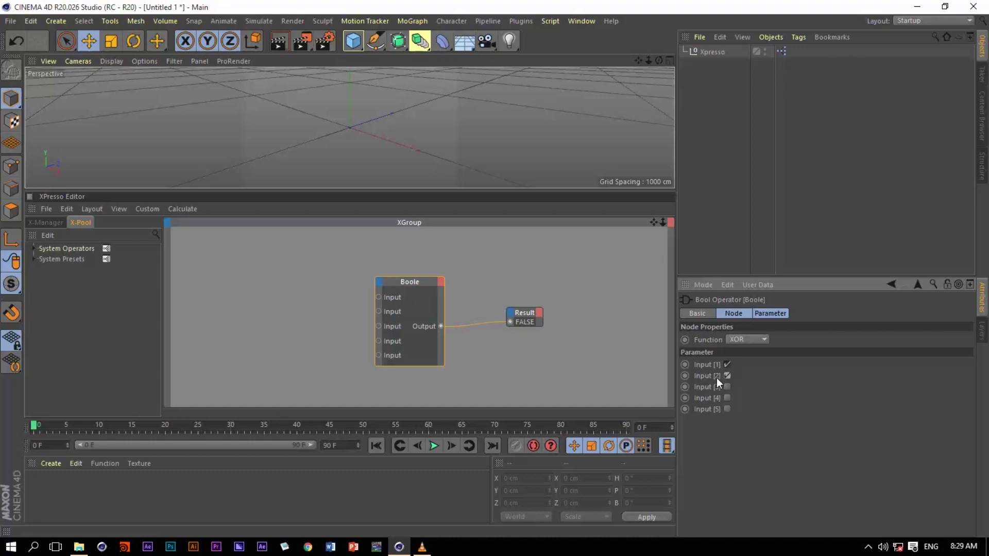
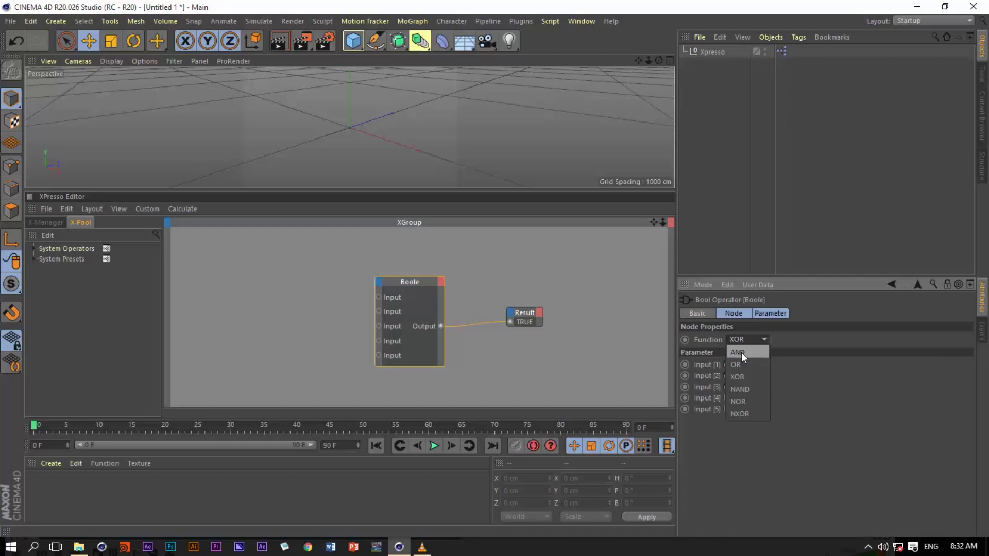
Switch the Boole node's function to NAND and enable all five inputs.
click(750, 390)
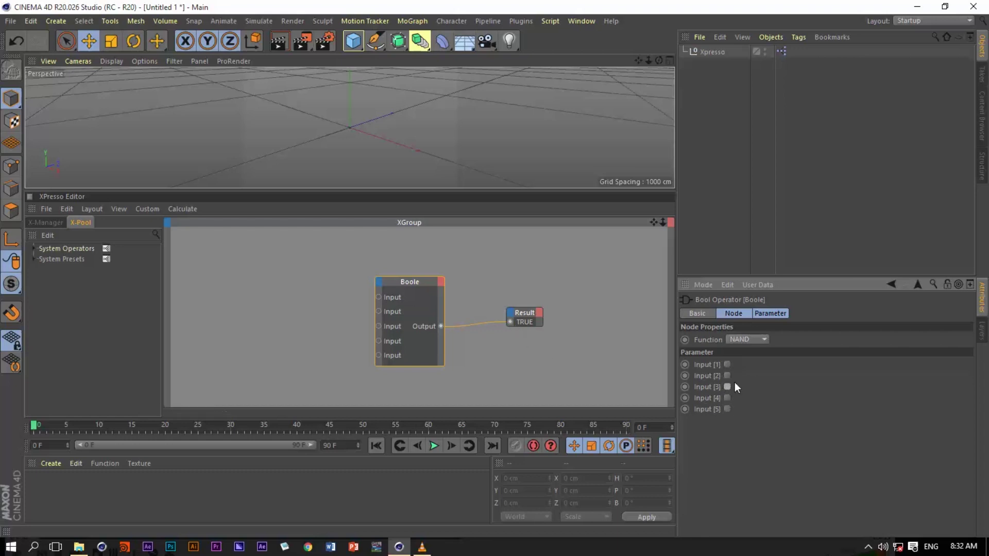
click(727, 409)
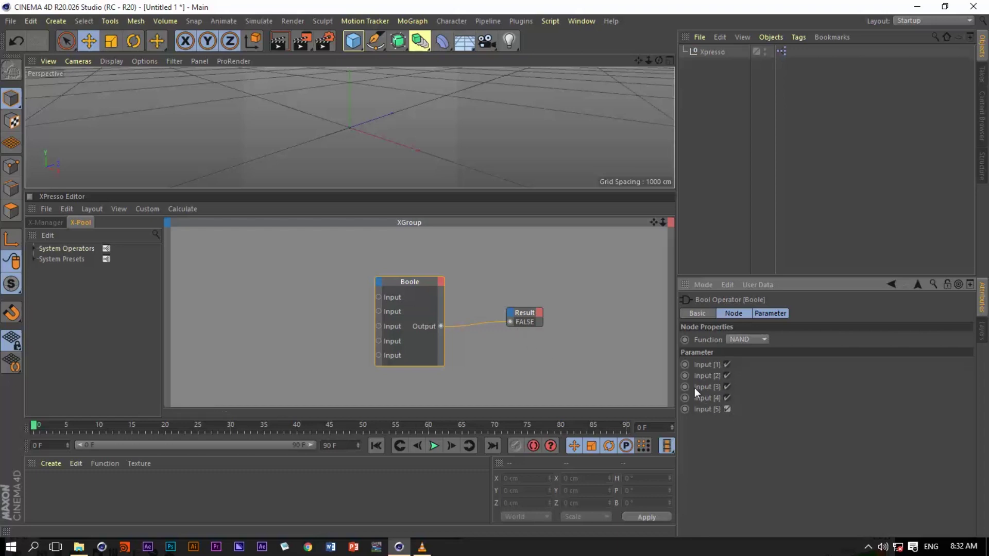
Switch the Boole node's function to NOR and toggle its inputs so that only Input [5] is enabled.
click(746, 340)
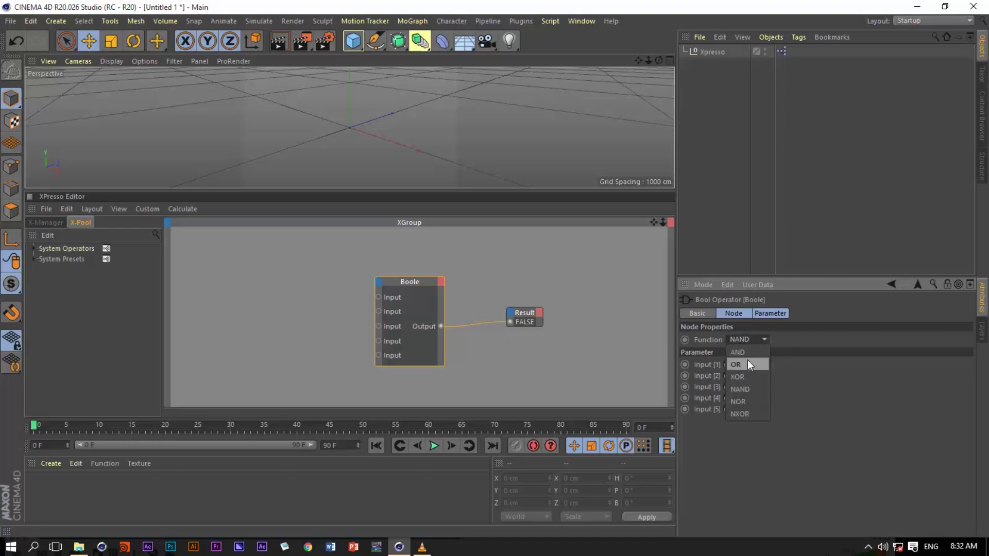
click(739, 402)
click(740, 339)
click(606, 373)
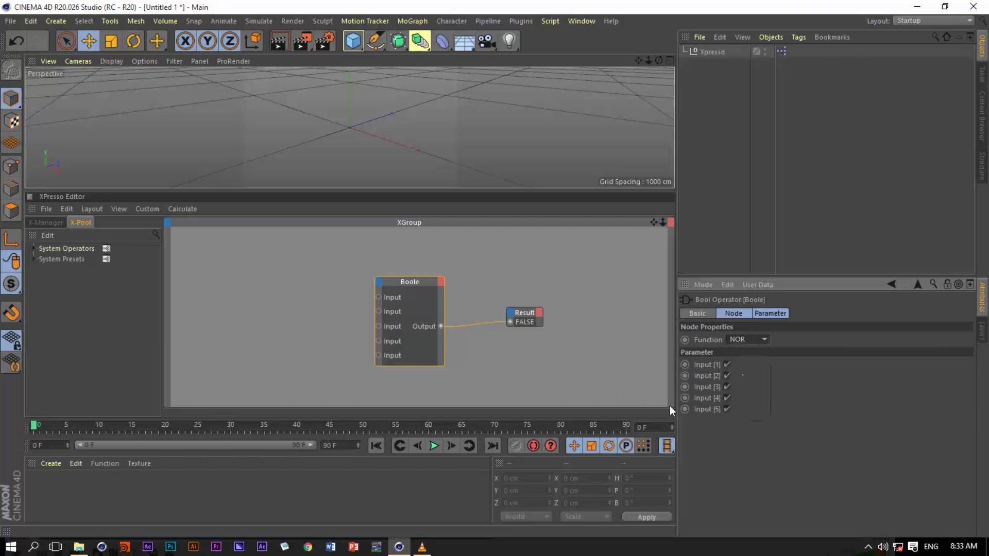
click(726, 410)
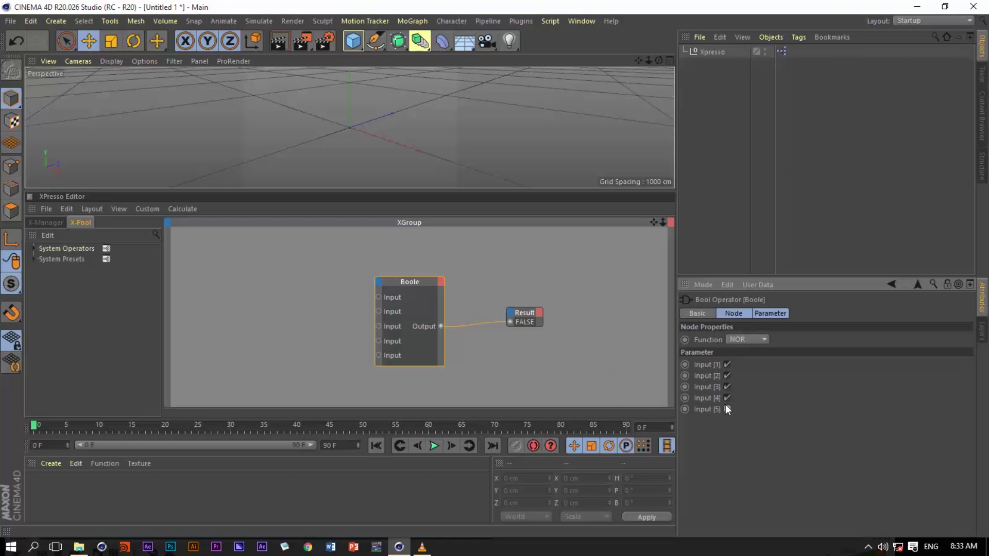
click(727, 364)
click(726, 411)
Switch the Boole node's function to NXOR and enable Input [4] in addition to Input [5].
click(747, 339)
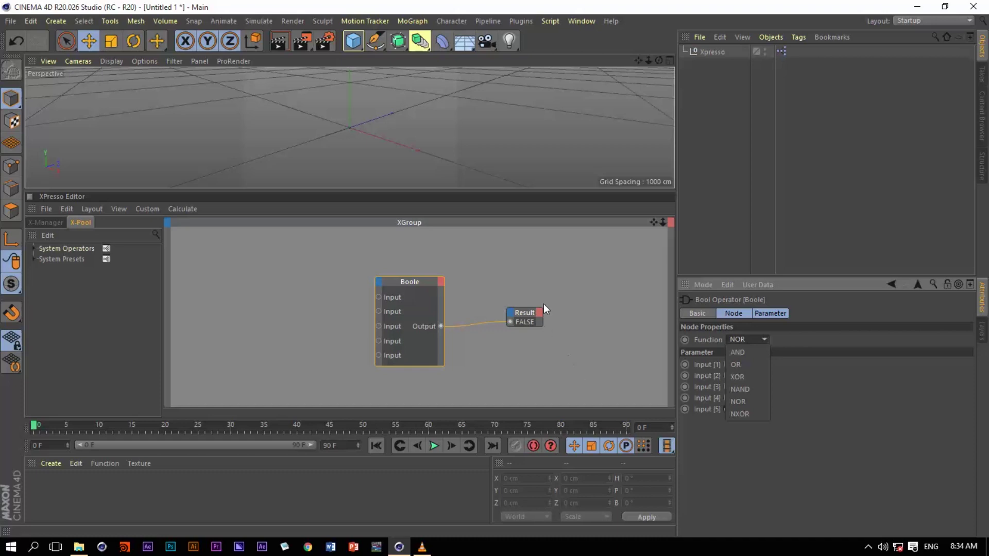
click(735, 415)
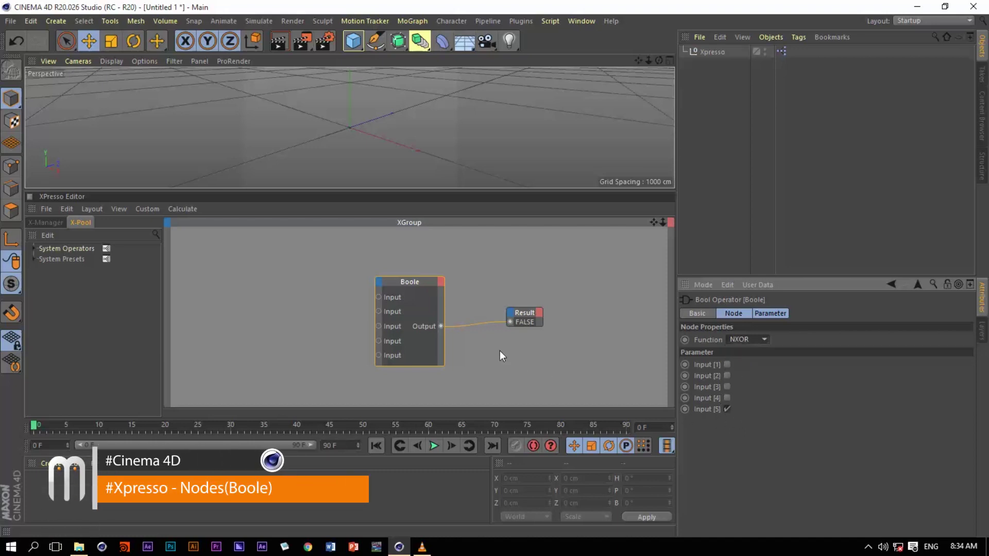
click(726, 398)
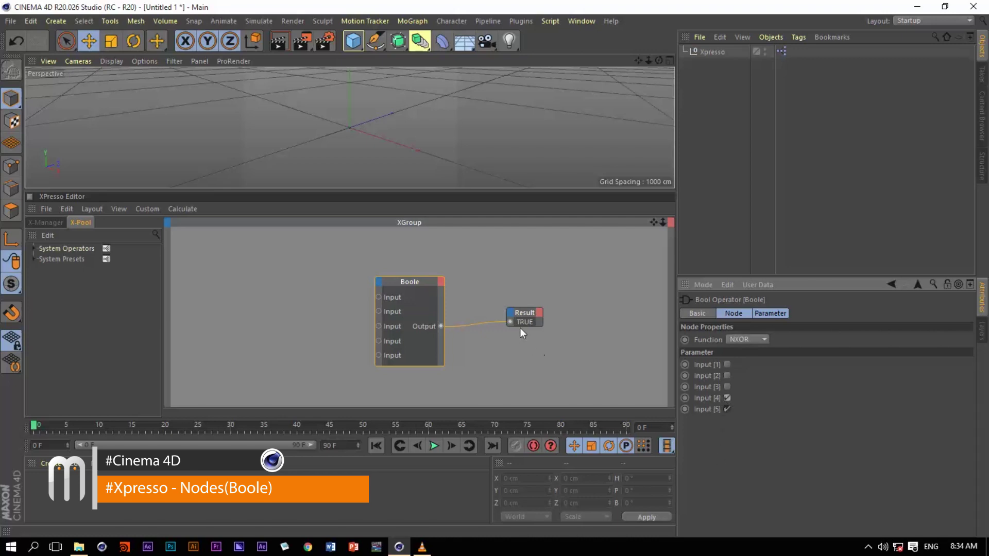